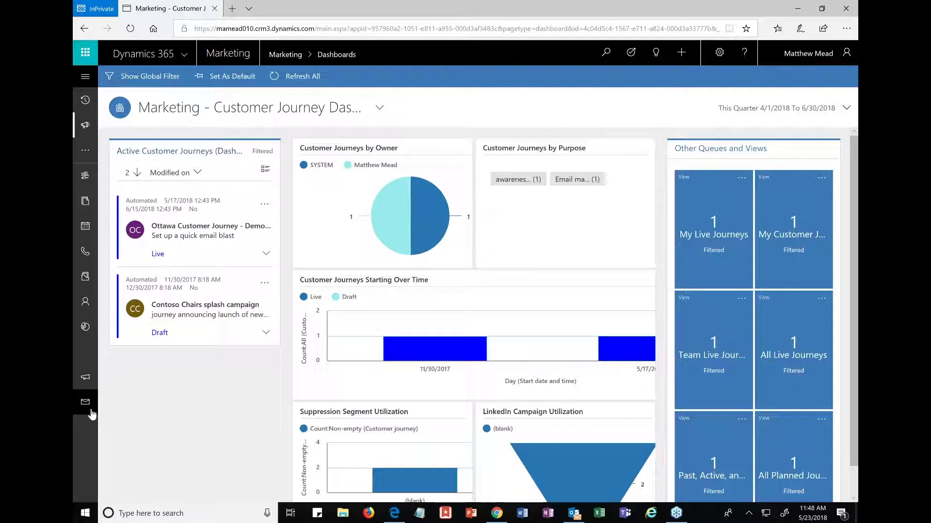
Step: Open the list of marketing emails under Marketing Execution and start a new marketing email
click(87, 82)
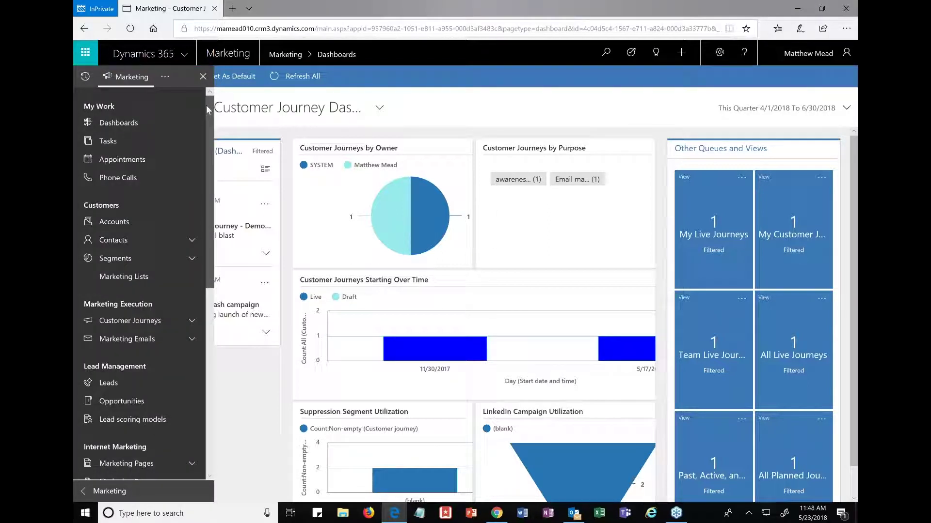
drag(207, 105, 211, 204)
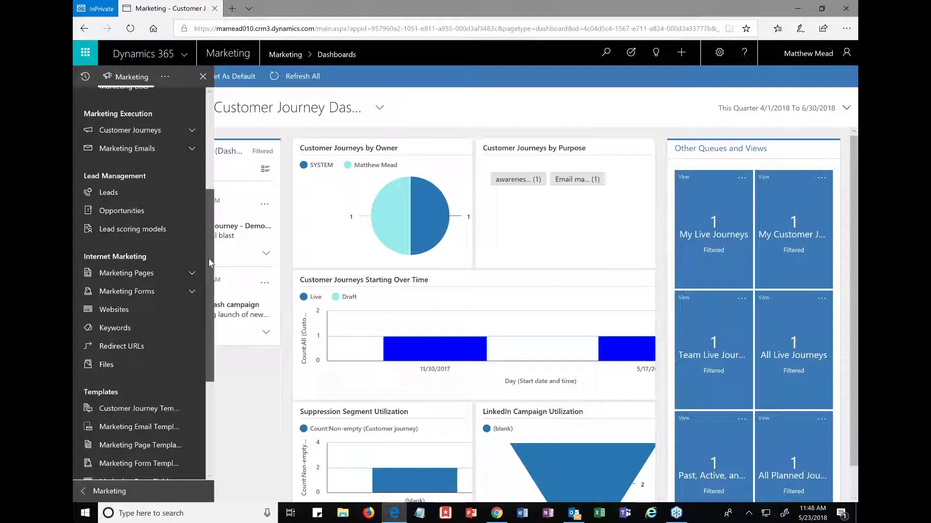
scroll(208, 258, down, 3)
scroll(208, 271, down, 2)
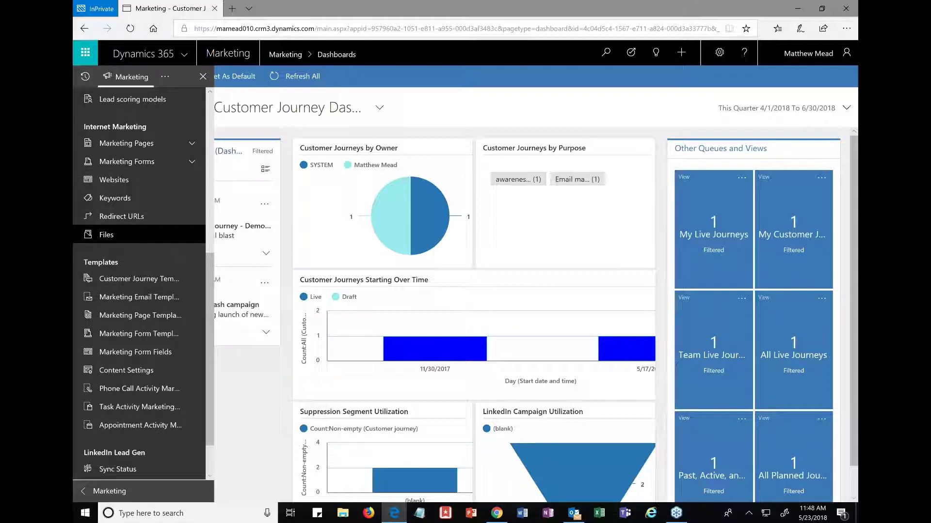
scroll(213, 291, down, 2)
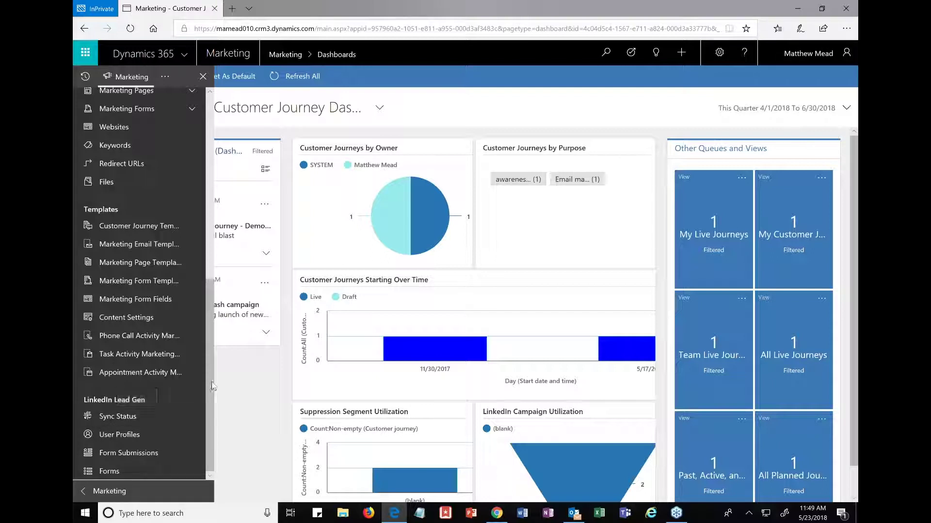
drag(206, 384, 185, 319)
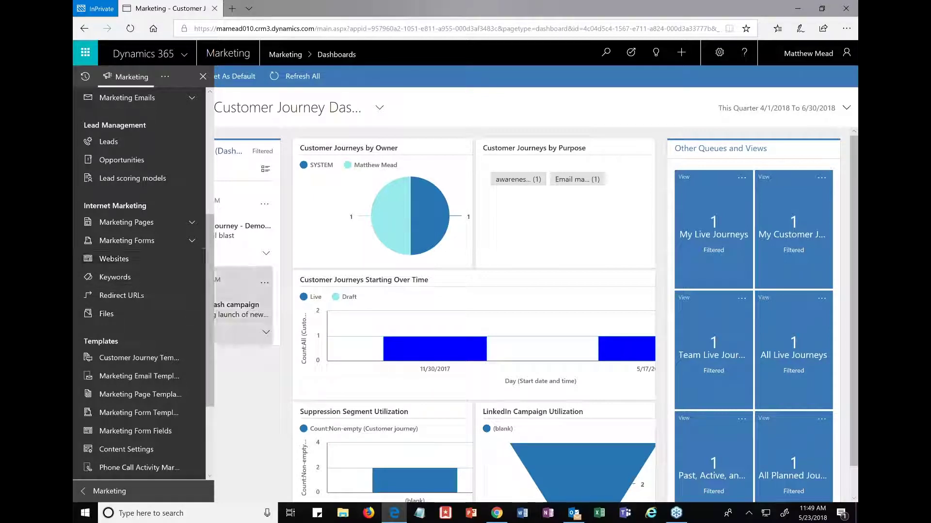
drag(207, 356, 200, 264)
click(127, 246)
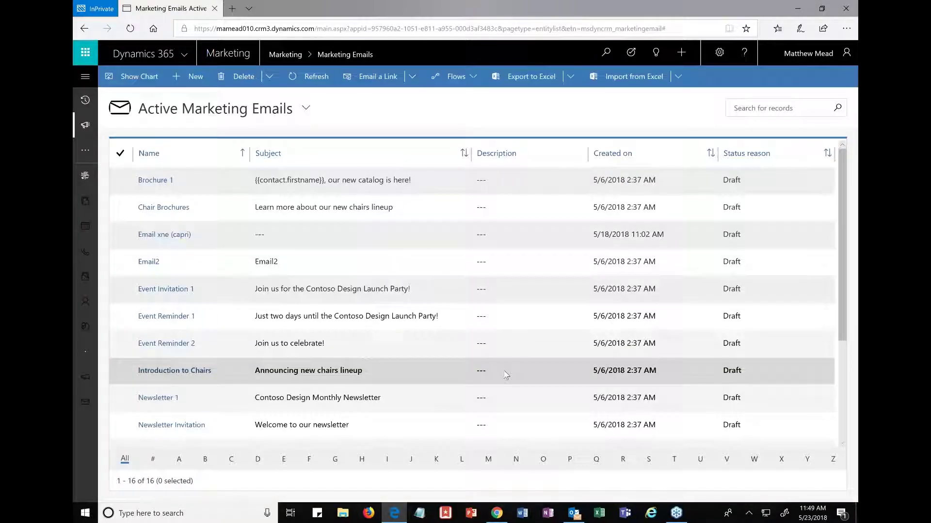
click(196, 76)
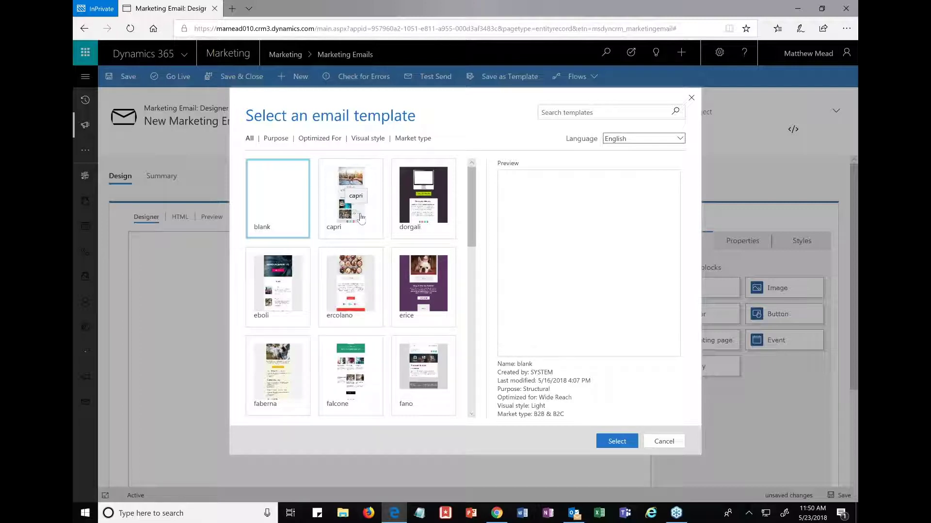
Step: Examine the template language options and the purpose filter with its Abandoned shopping cart templates, and return to all templates
click(623, 140)
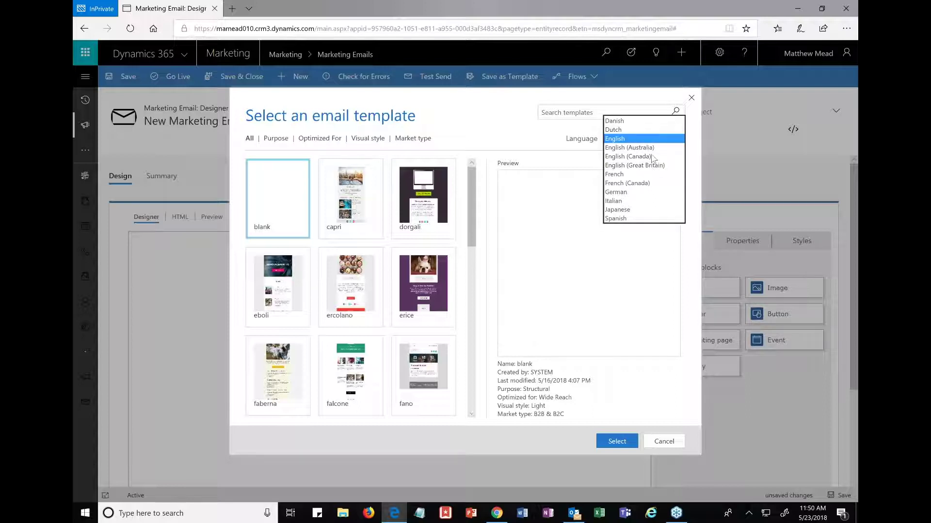
click(538, 140)
click(275, 139)
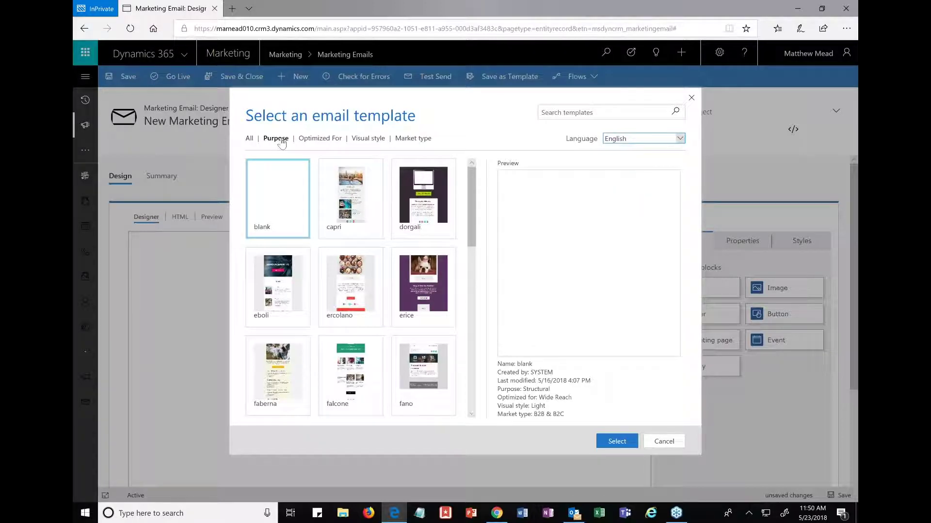
click(345, 158)
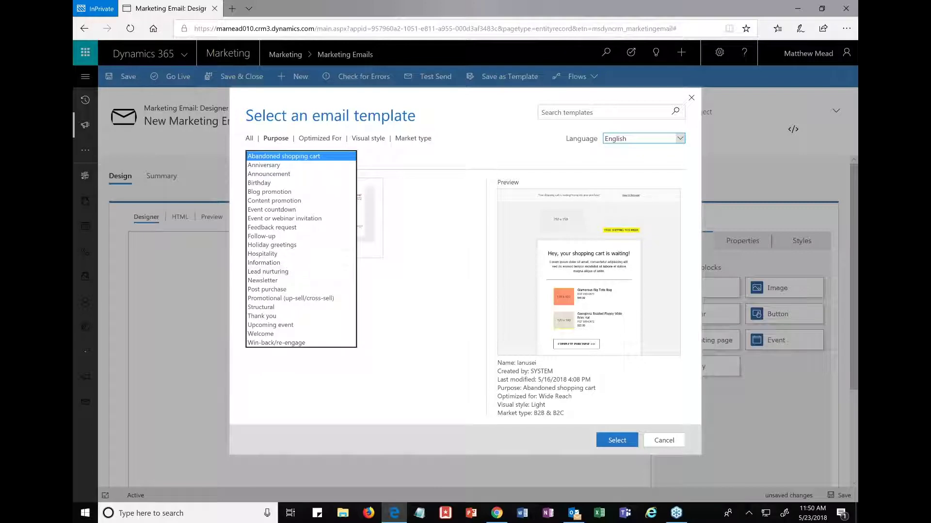
click(395, 162)
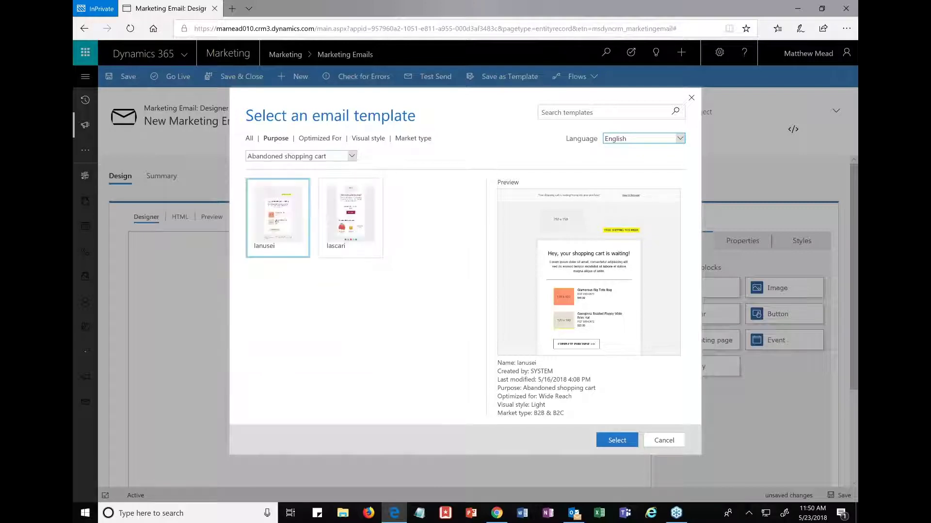
click(249, 138)
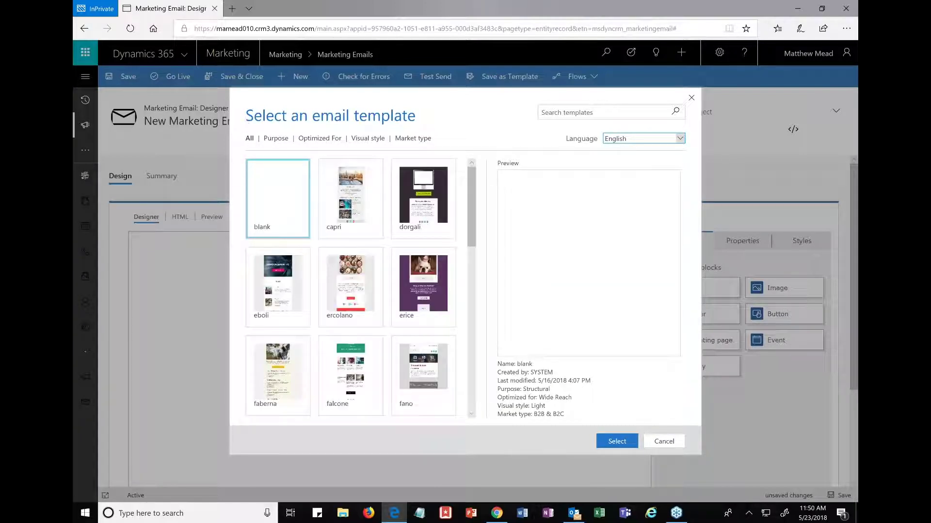
Step: Apply the capri template to the new marketing email
click(341, 196)
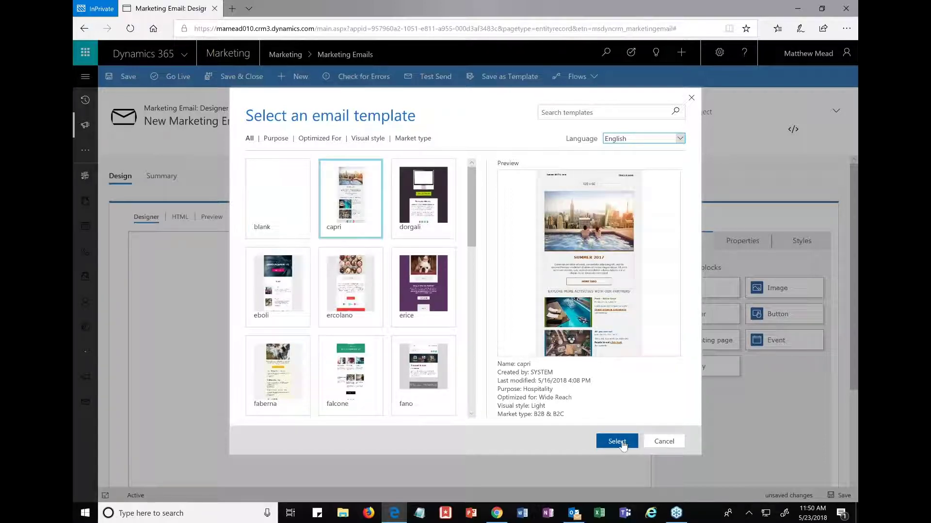
click(617, 441)
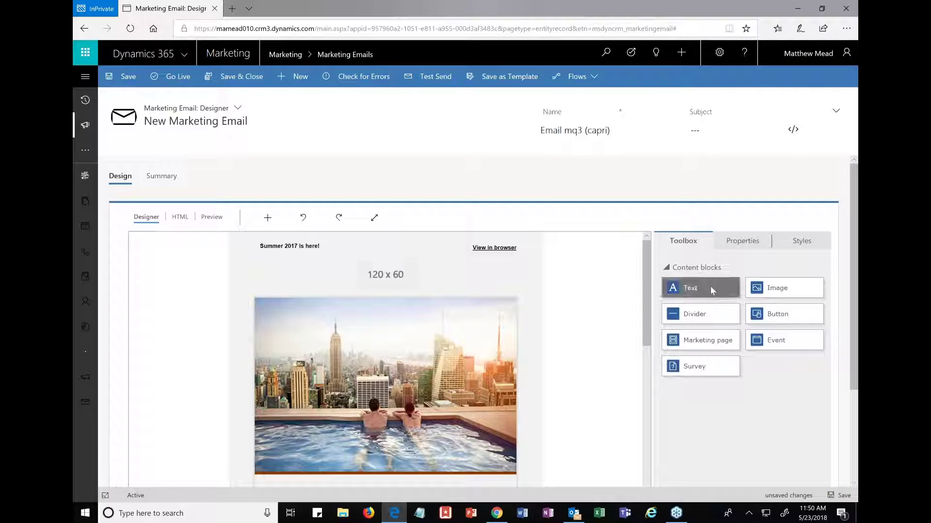
Step: Add a text block between the 120 x 60 logo placeholder and the pool image, and replace its placeholder text with "Dear"
drag(663, 292, 503, 306)
click(271, 296)
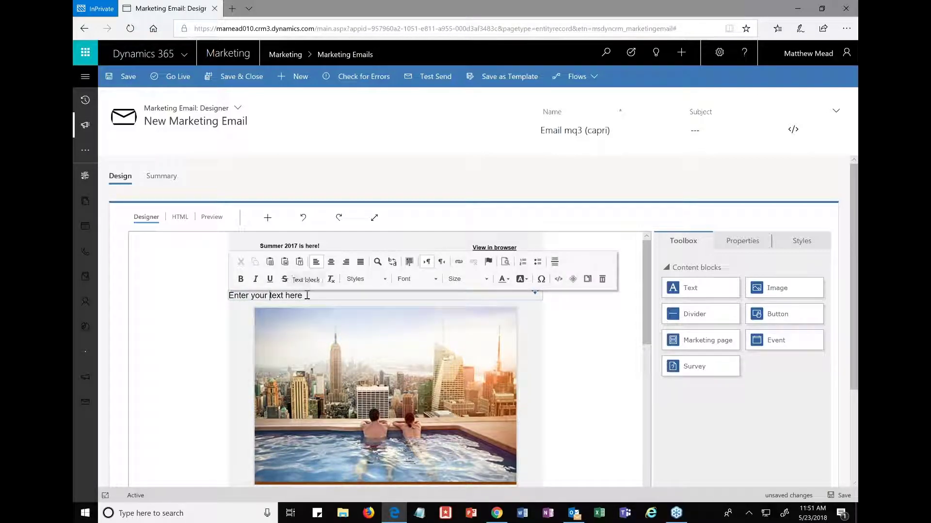
drag(304, 296, 229, 296)
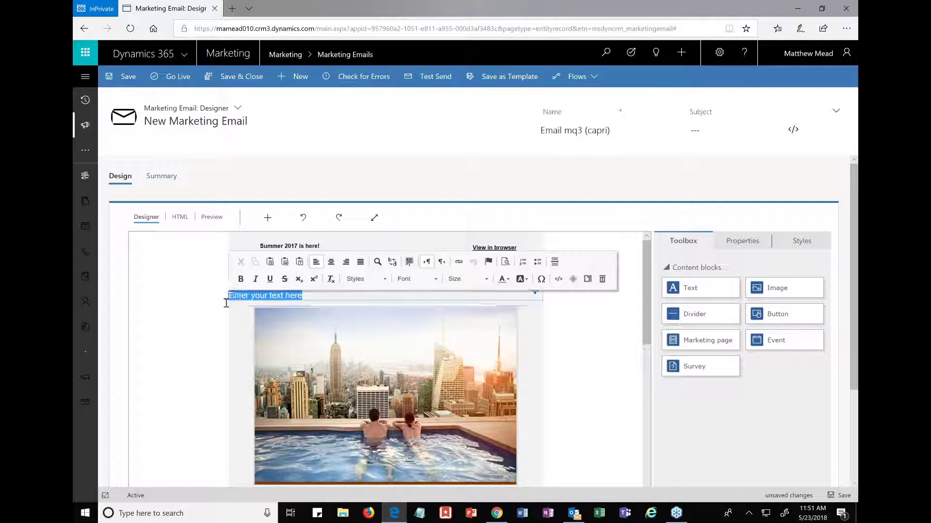
text(Dear)
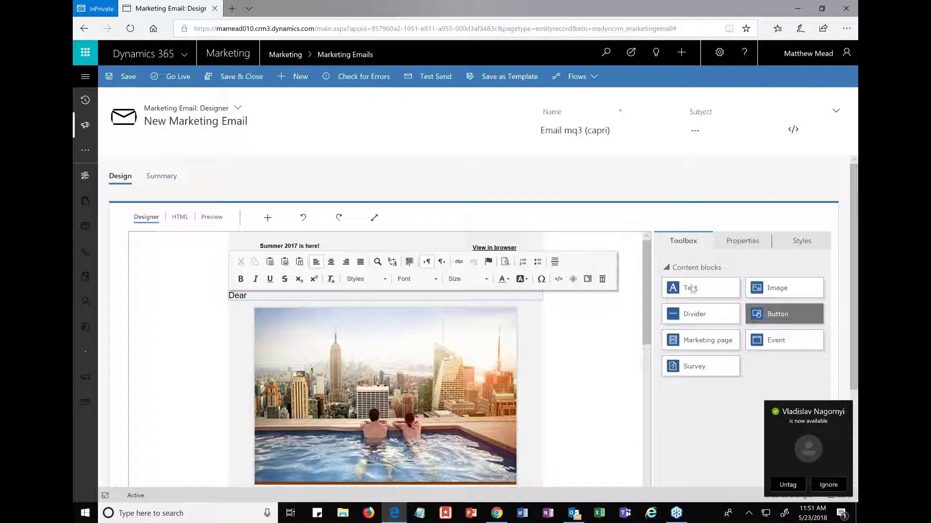
Step: Insert the contact's First Name as dynamic text after "Dear", followed by a comma
click(558, 280)
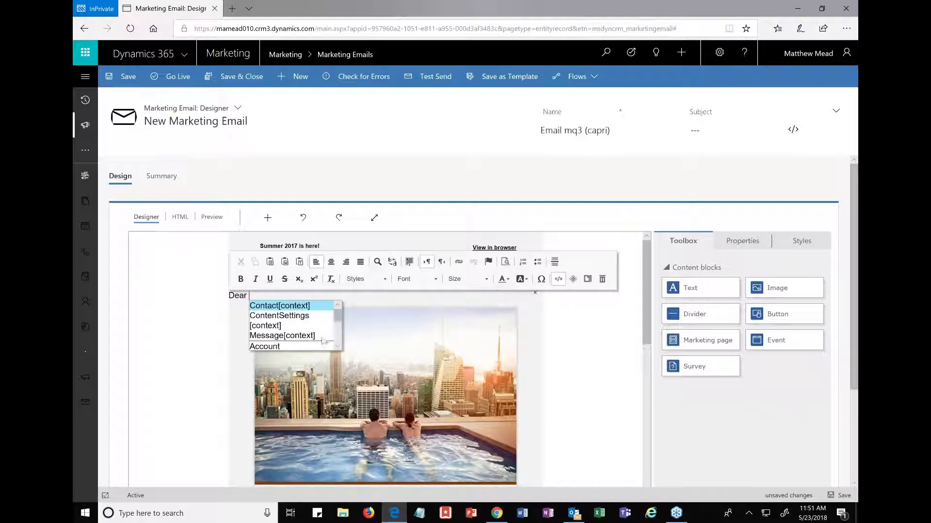
click(300, 306)
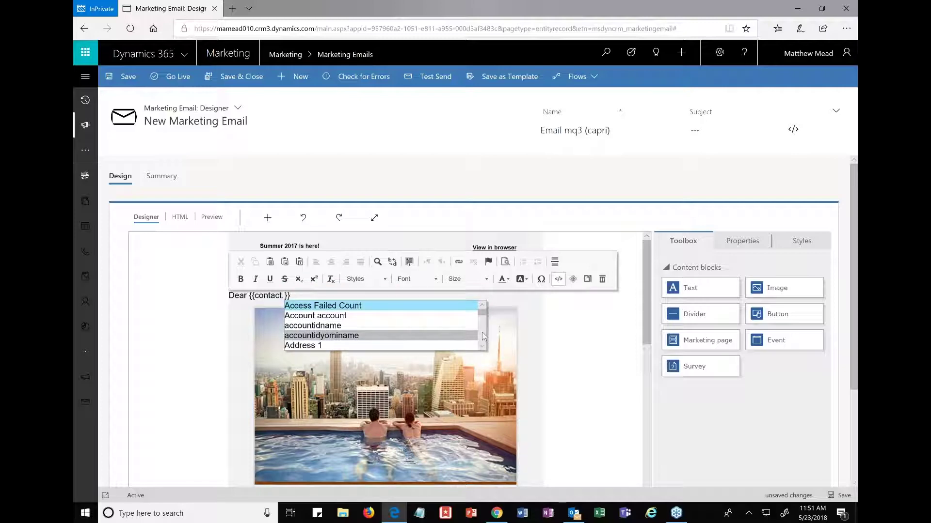
scroll(482, 332, down, 10)
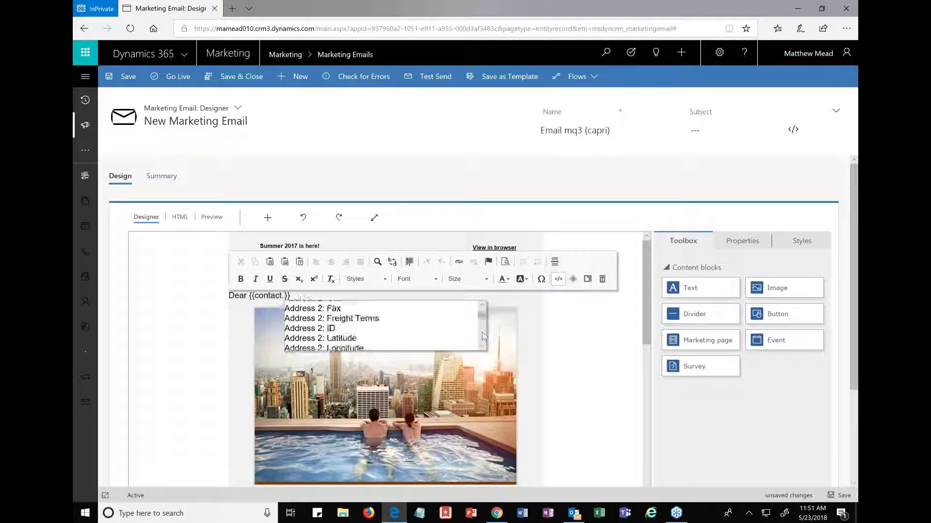
scroll(482, 333, down, 12)
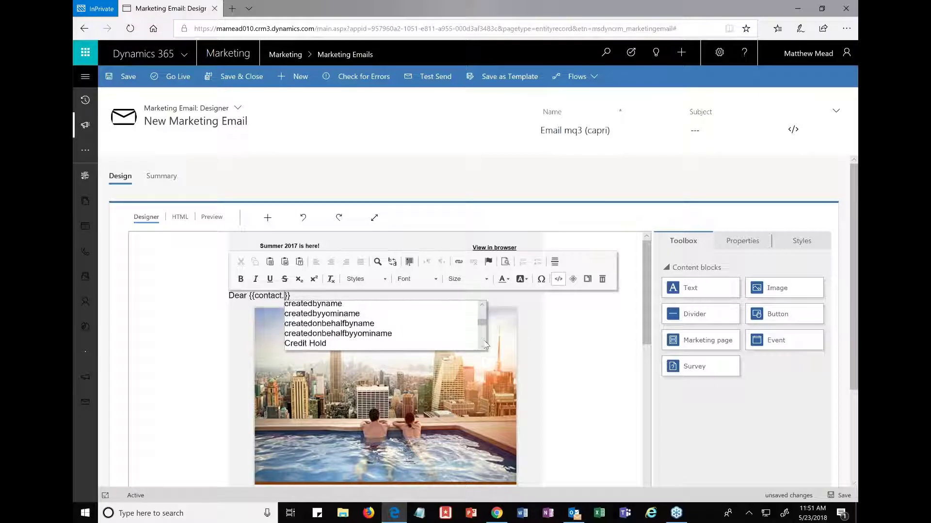
scroll(486, 345, down, 10)
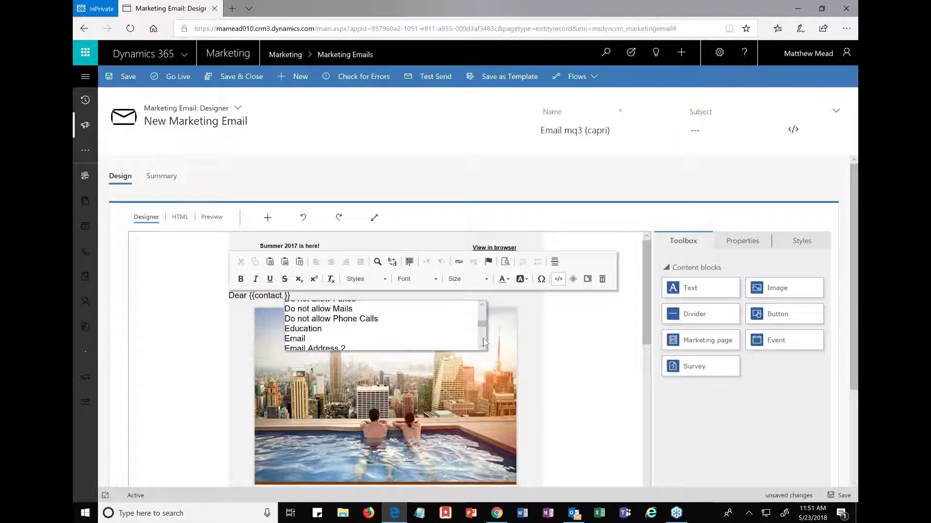
scroll(484, 344, down, 6)
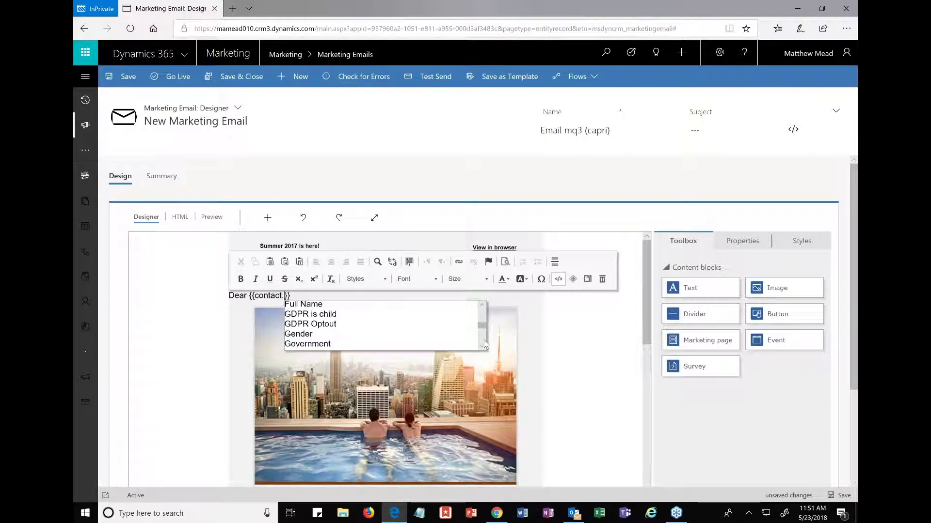
scroll(481, 309, up, 3)
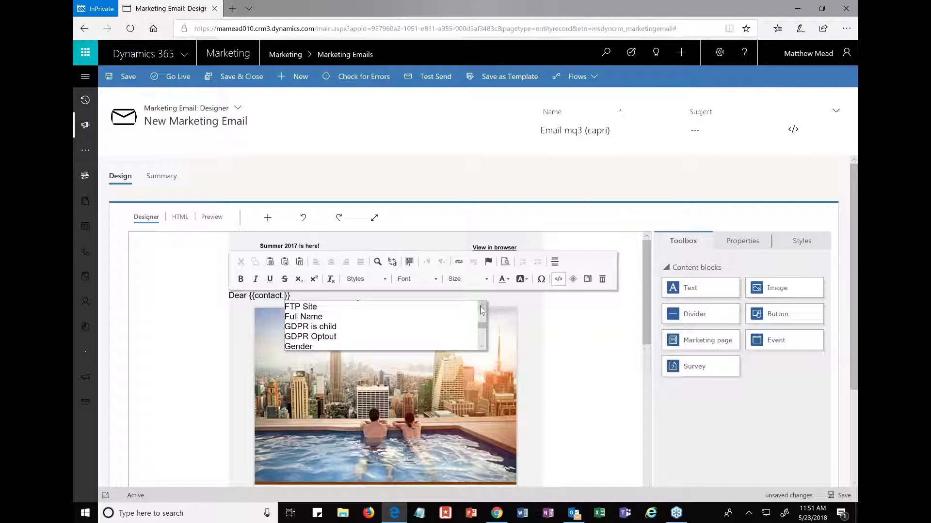
scroll(481, 310, up, 3)
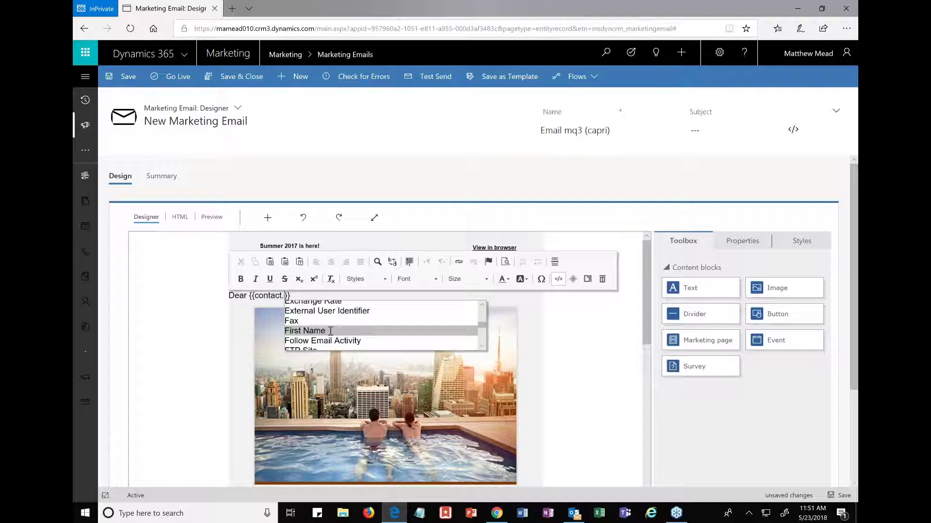
click(324, 331)
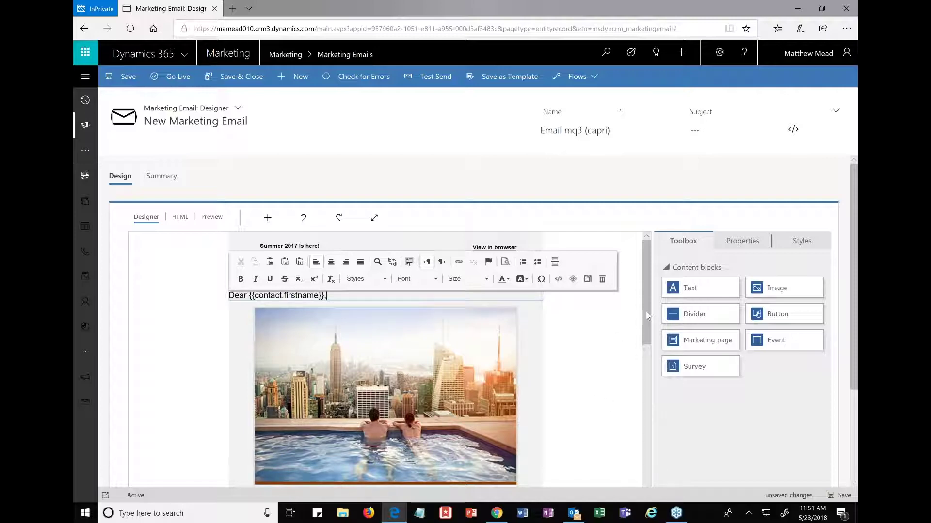
Step: Review the whole email design down to its footer in the full-screen designer, and return to the normal view
drag(645, 317, 640, 470)
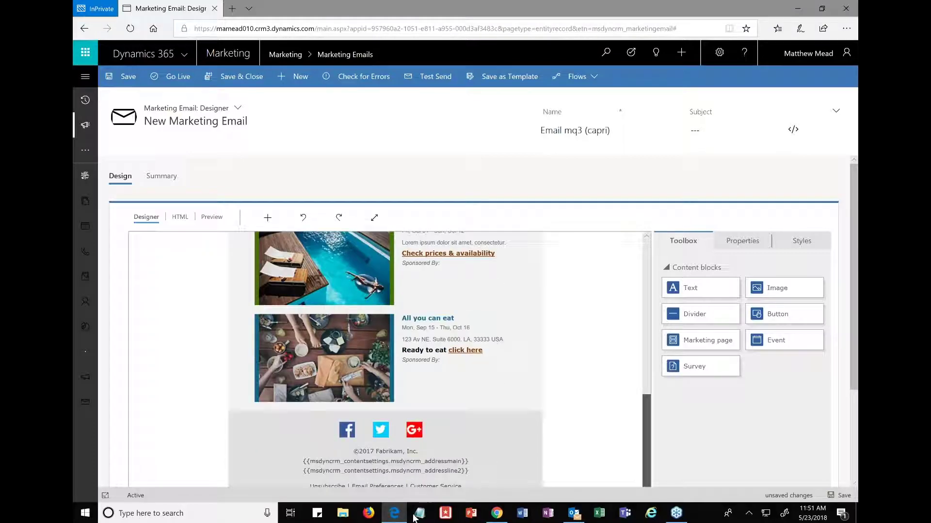
click(374, 219)
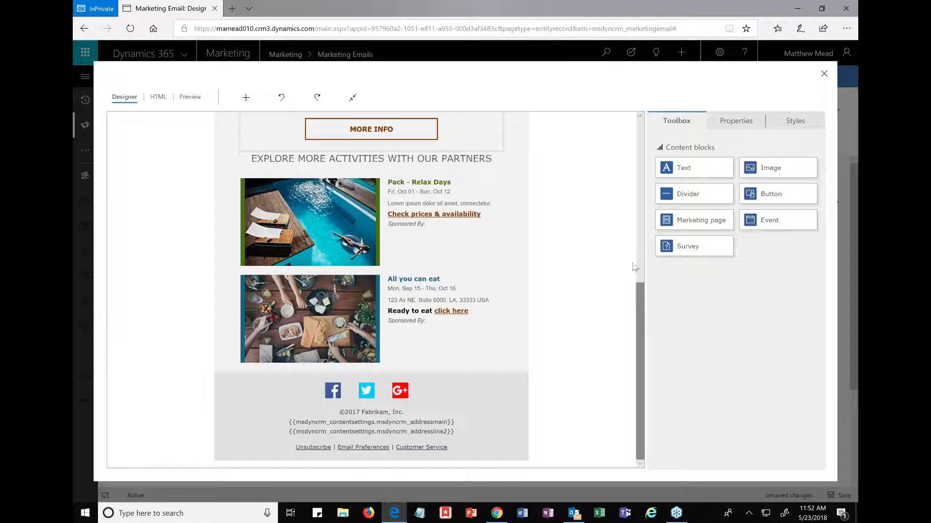
scroll(634, 267, up, 7)
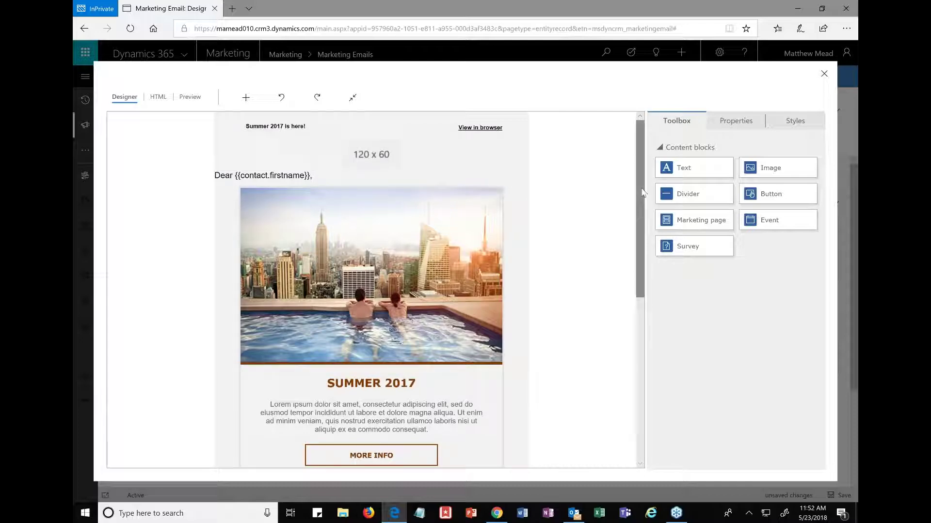
drag(638, 193, 663, 360)
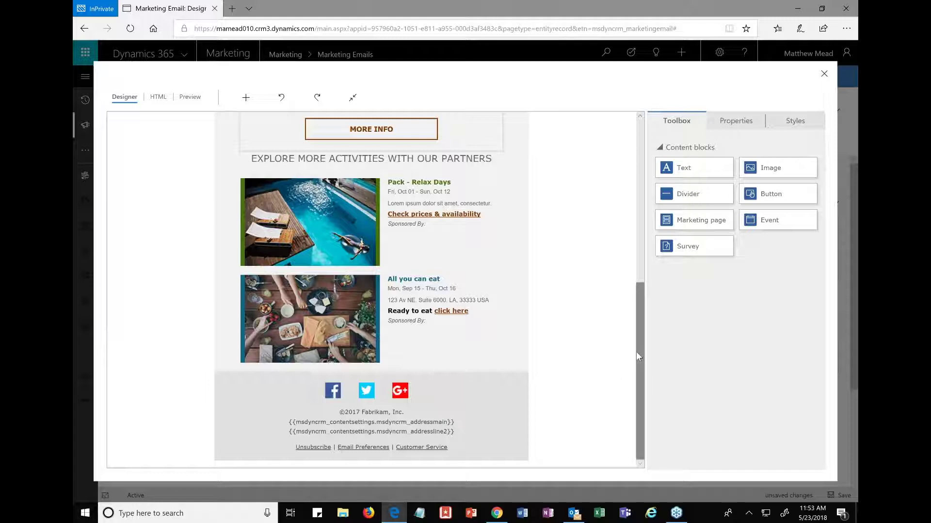
drag(638, 316, 638, 141)
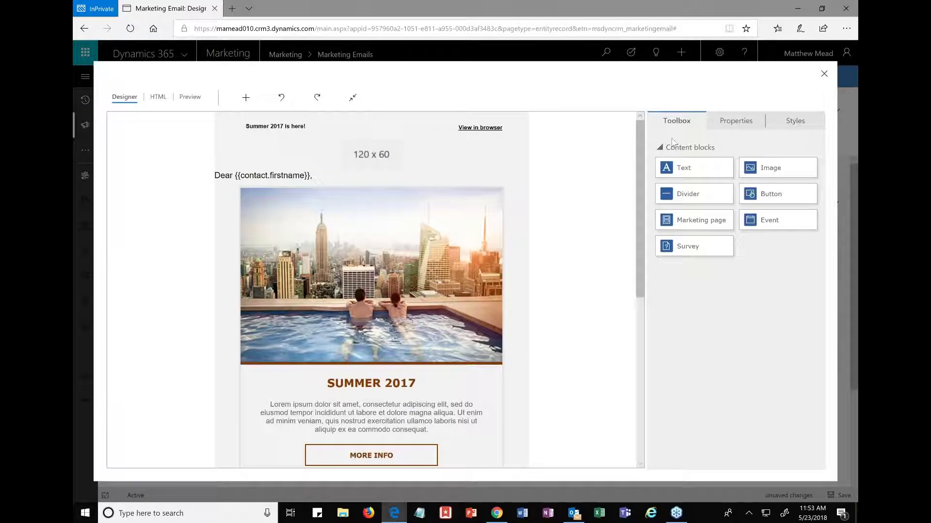
click(352, 97)
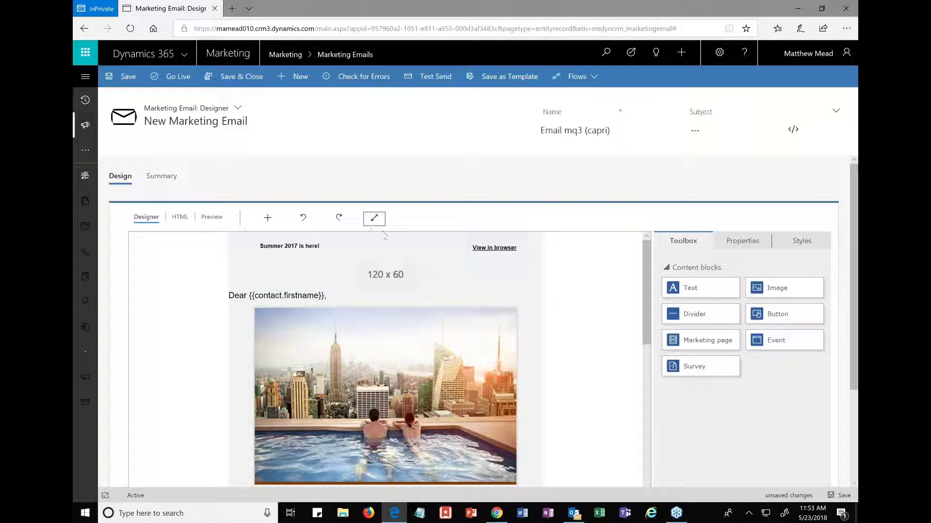
Step: Preview the email in the tablet portrait and tablet landscape layouts
click(224, 220)
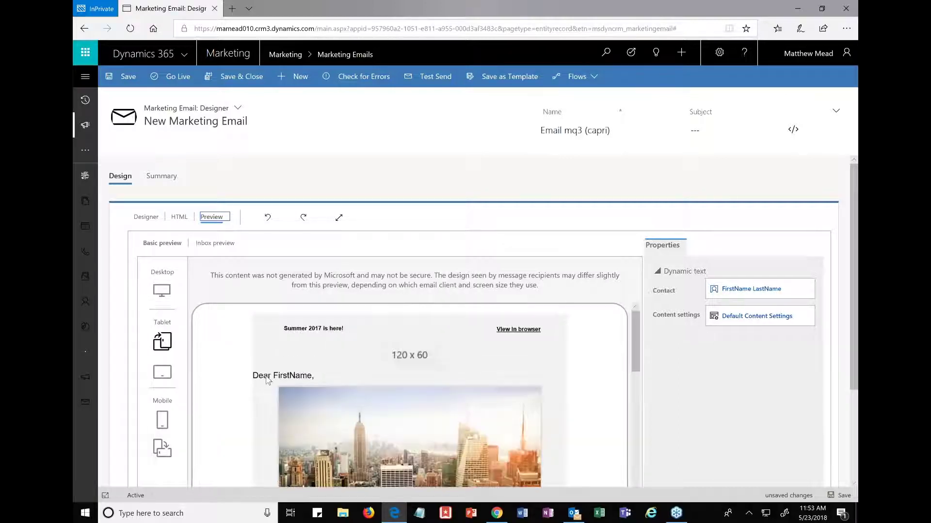
click(161, 344)
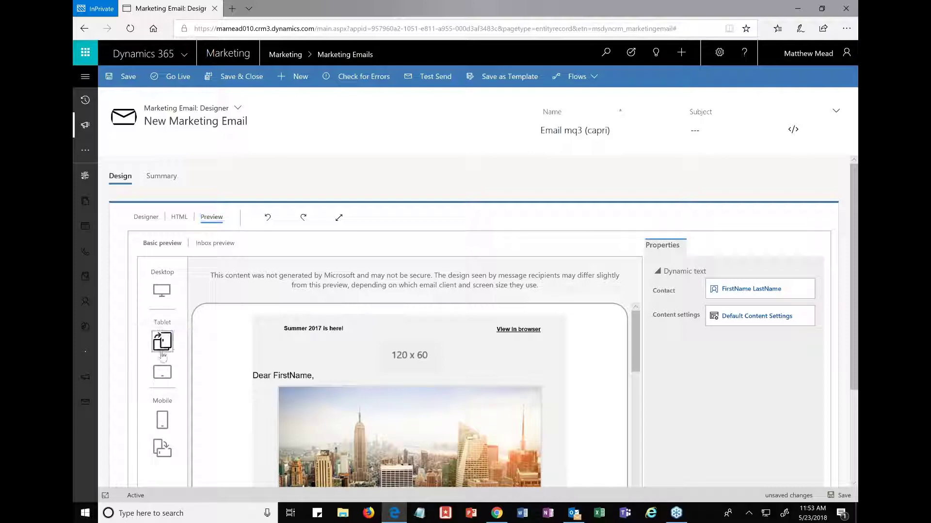
click(160, 380)
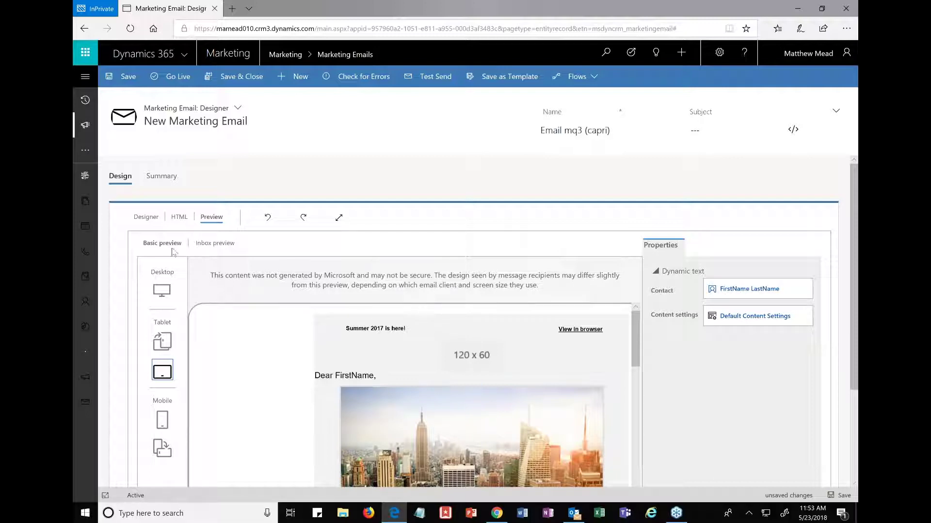
Step: Check the email's inbox preview, highlighting the Litmus requirement, and return to the email designer
click(203, 247)
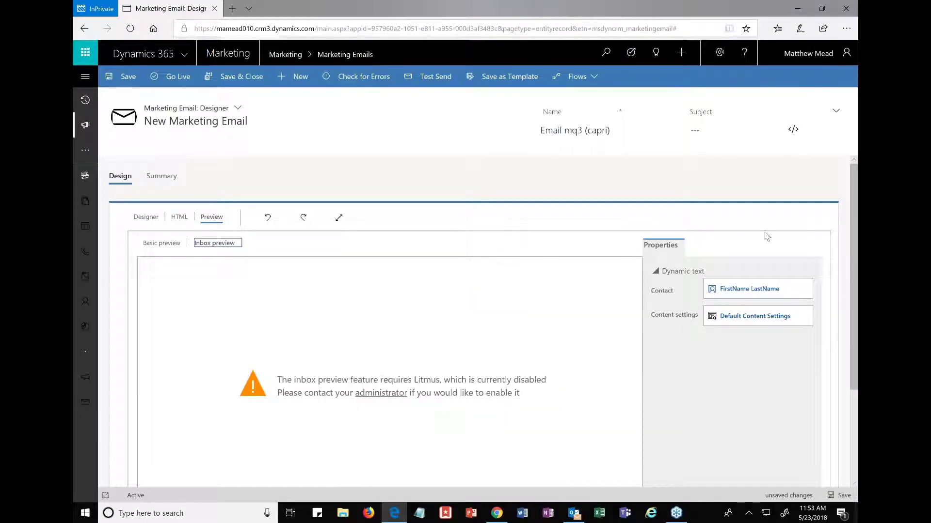
scroll(857, 211, down, 1)
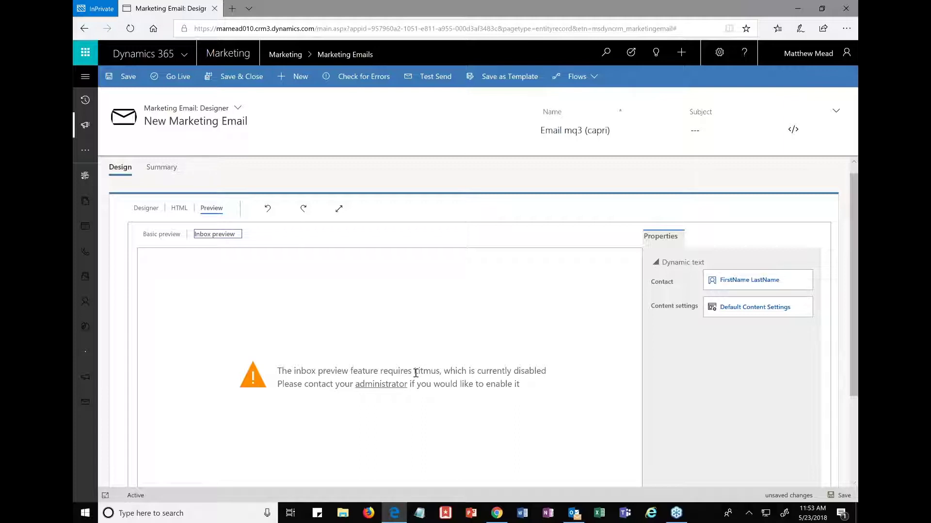
drag(416, 373, 444, 373)
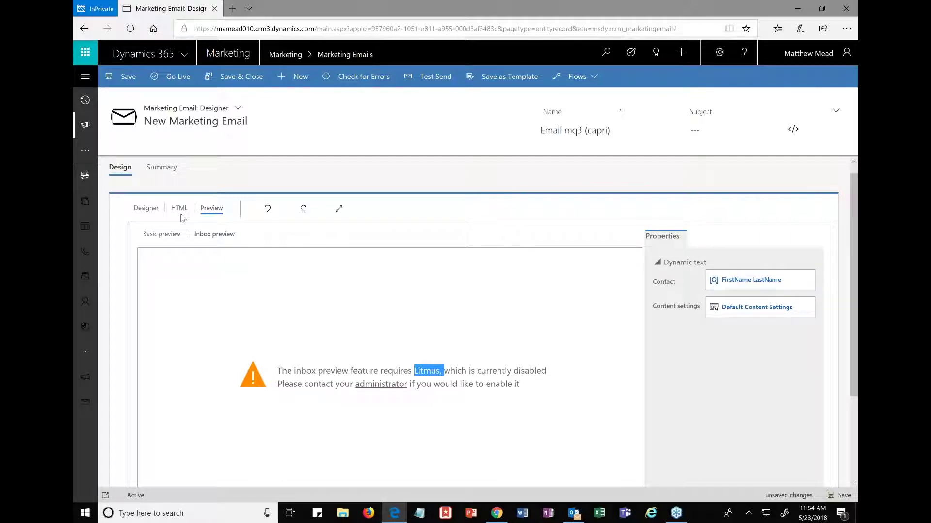
click(147, 210)
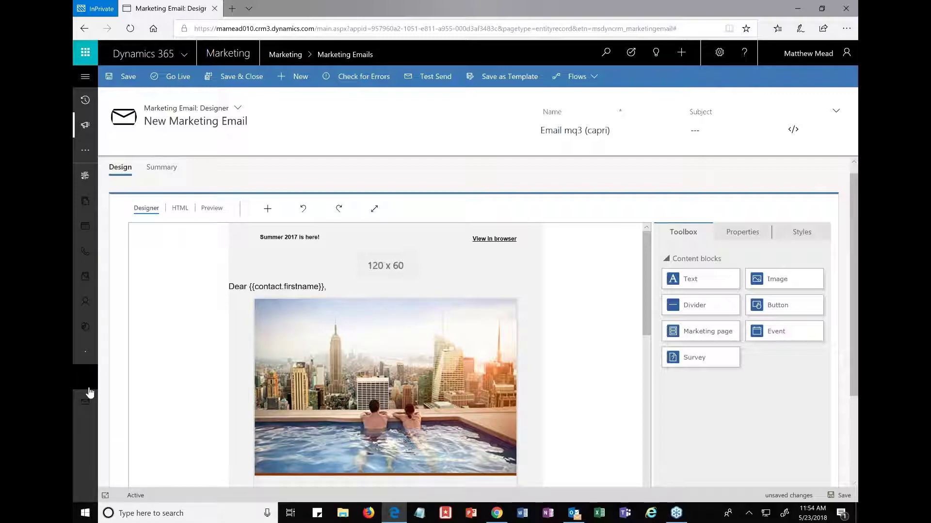
Step: Leave the email without saving it and open the Contoso Chairs splash campaign customer journey
click(89, 387)
click(490, 324)
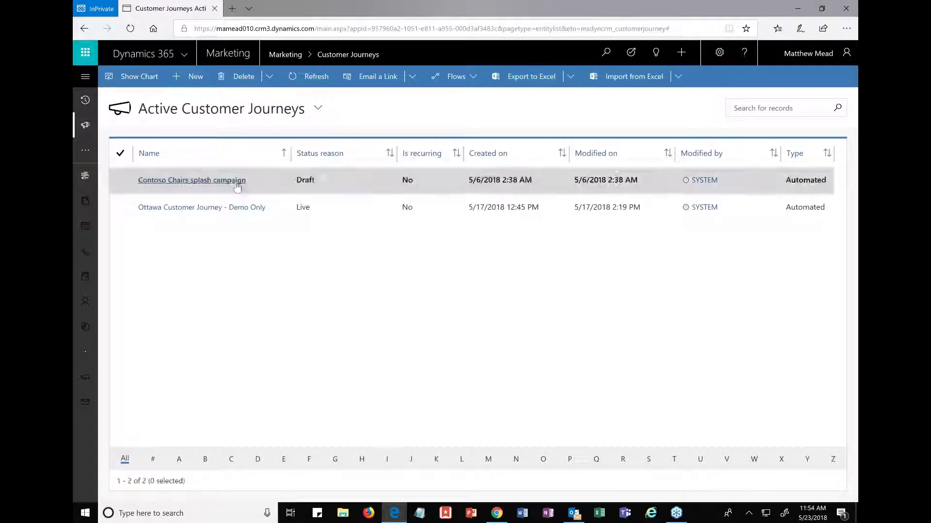
click(232, 181)
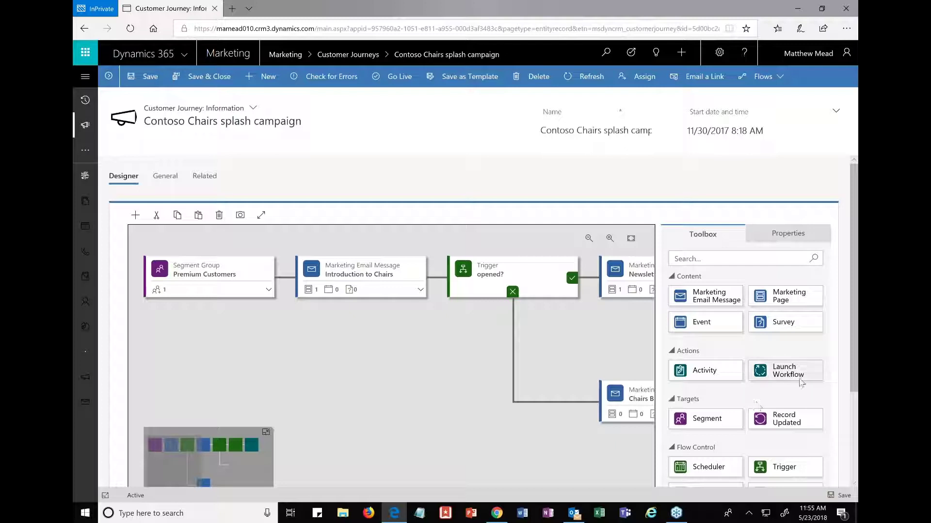
Step: Review the journey's tiles through to the Wait 3 weeks scheduler, including the properties of the "opened?" trigger
scroll(853, 384, down, 1)
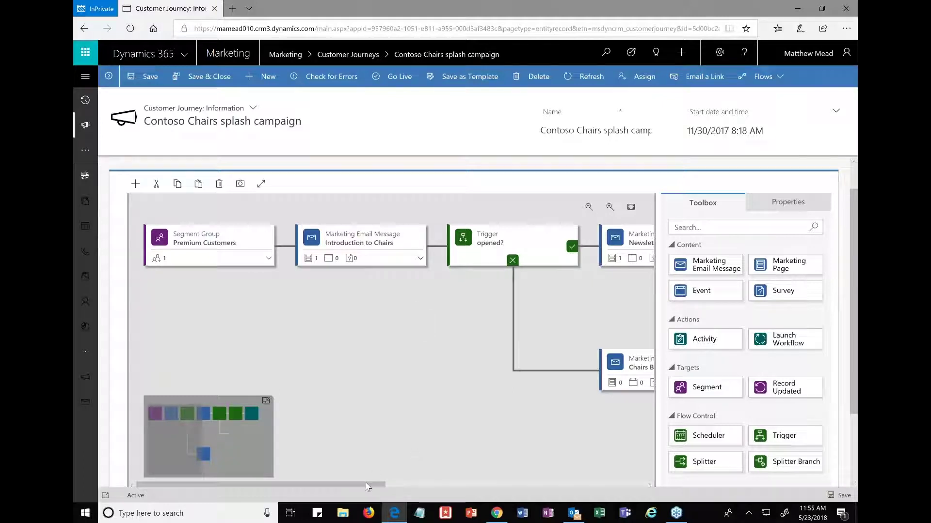
drag(374, 484, 456, 485)
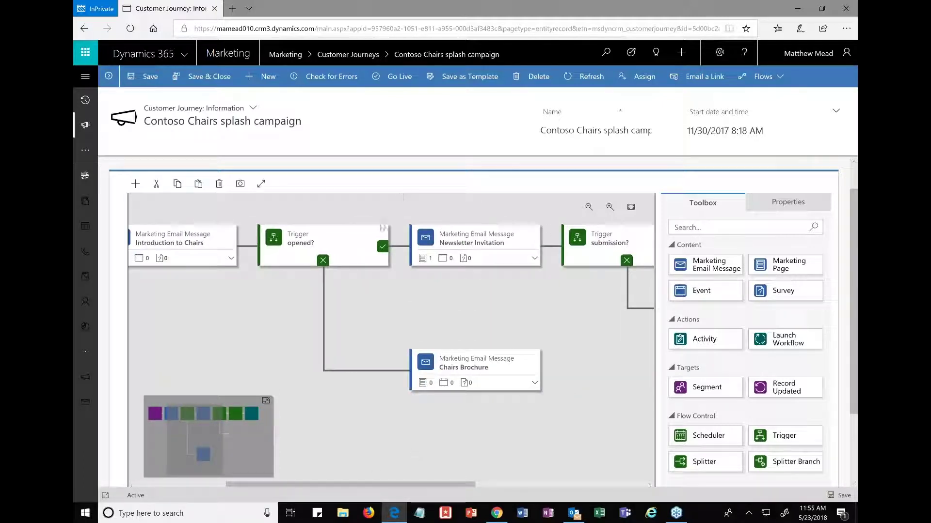
click(371, 242)
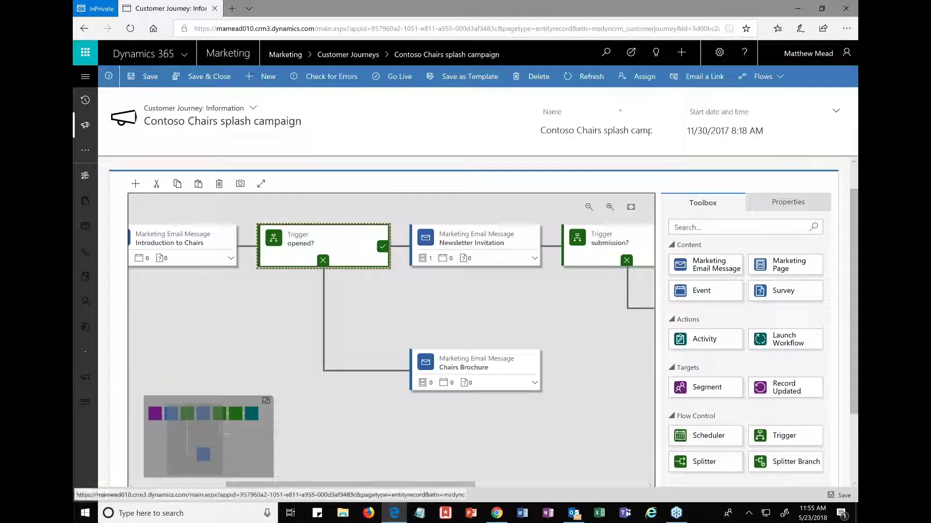
click(800, 213)
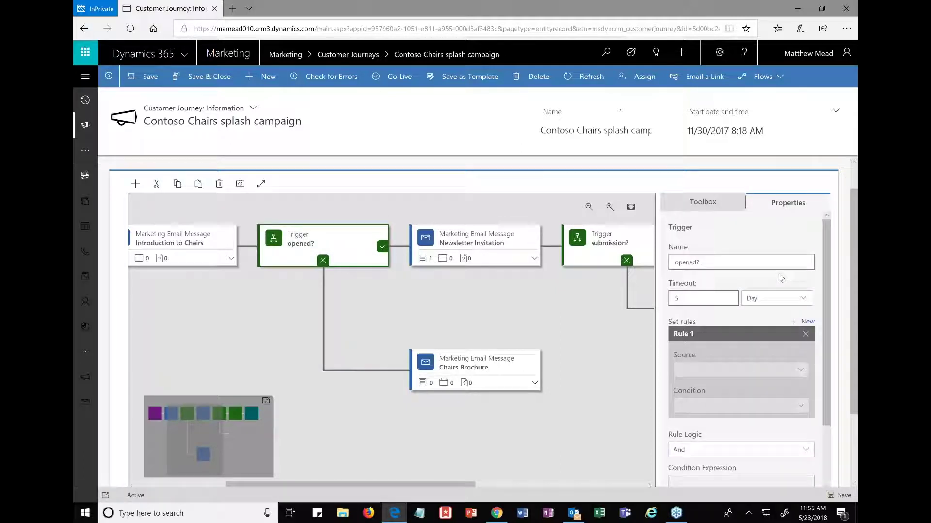
click(686, 204)
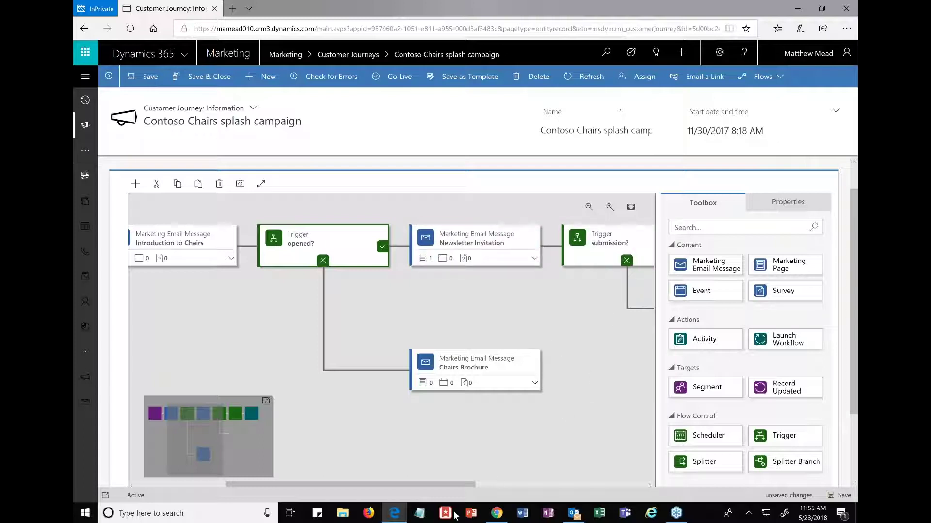
drag(445, 484, 518, 483)
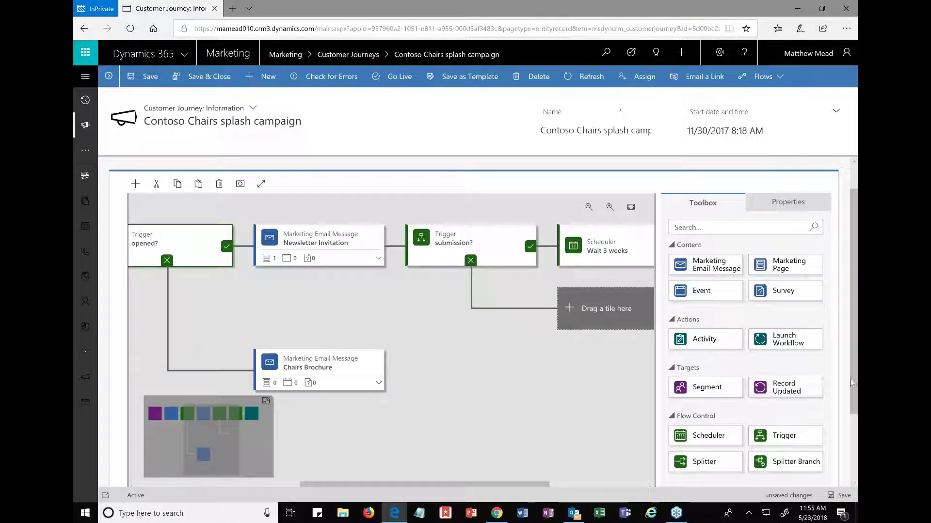
drag(851, 391, 851, 444)
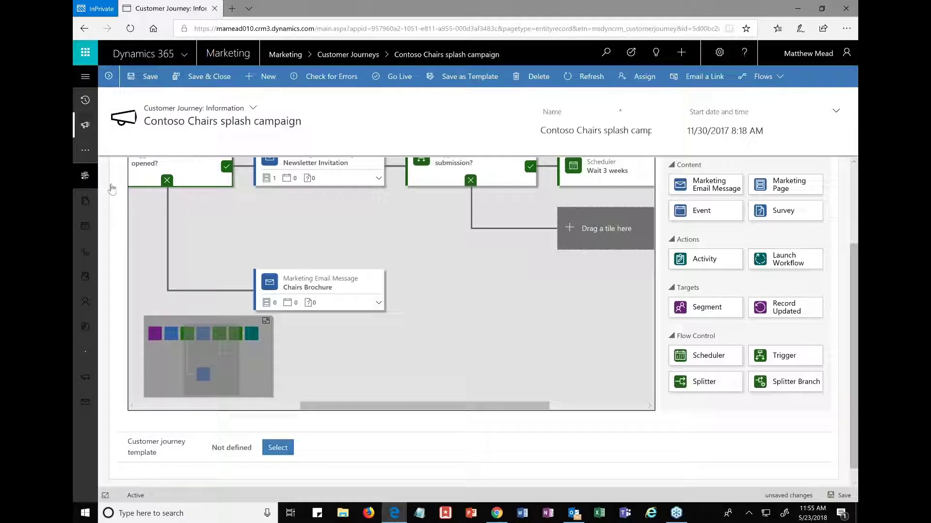
Step: Open the marketing dashboards, switch from the customer journey dashboard to the Event Management Dashboard, and look over the available dashboards
click(85, 176)
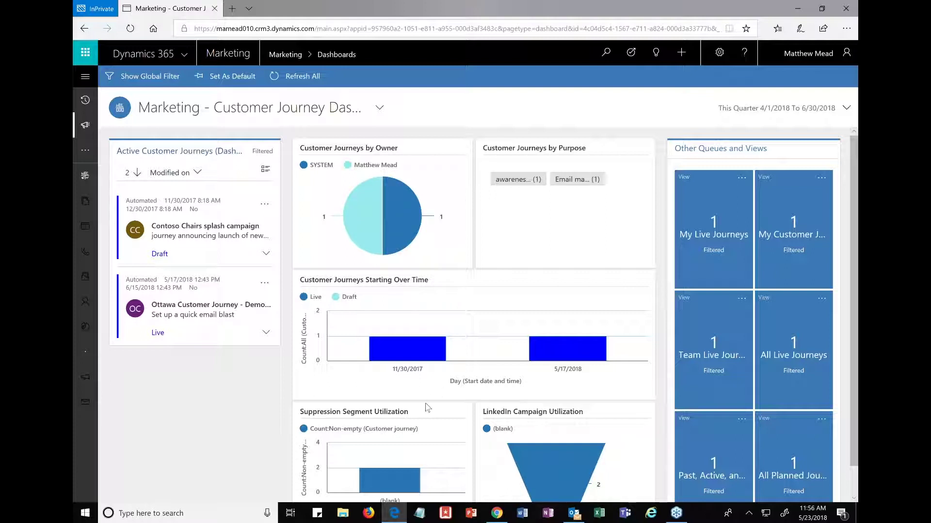
click(379, 107)
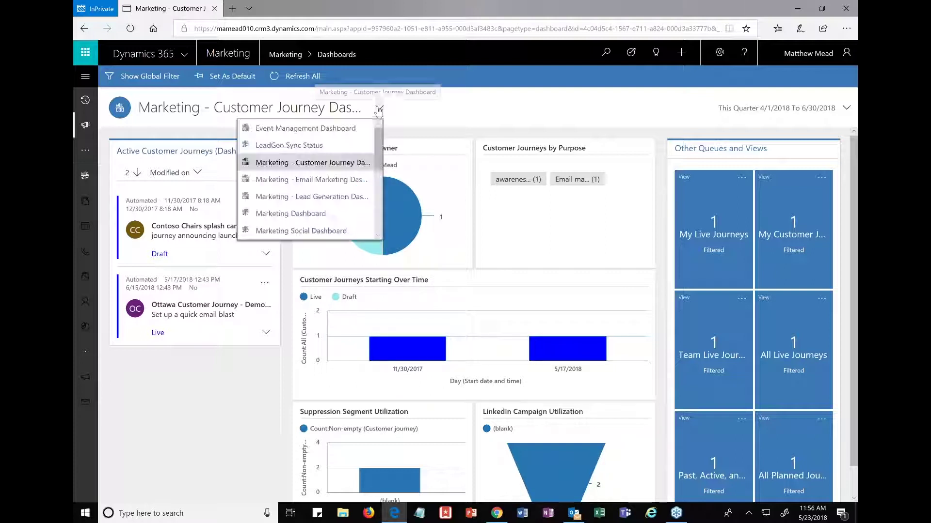
click(345, 129)
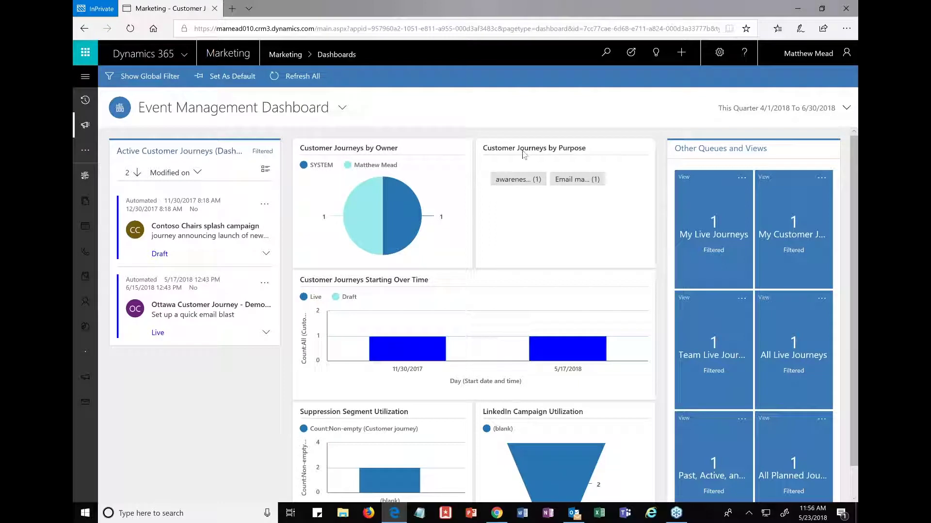
click(342, 109)
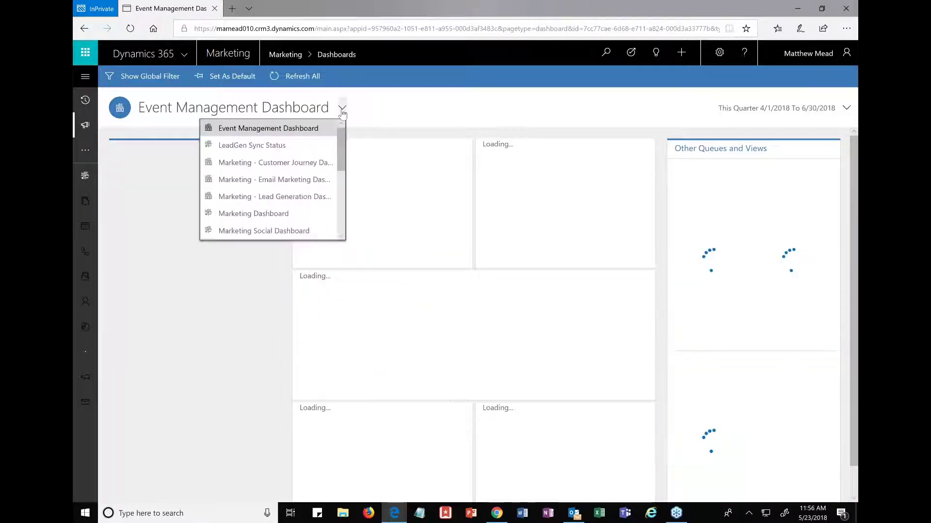
click(342, 109)
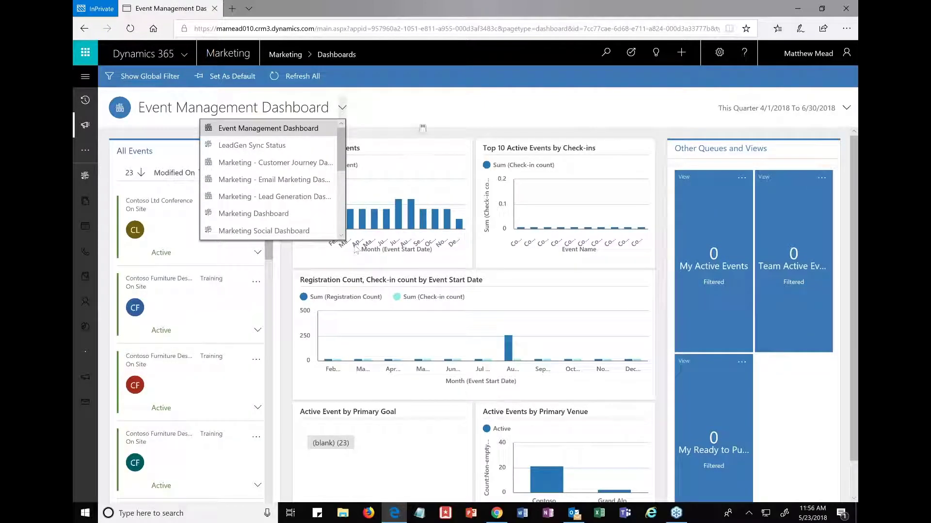
click(419, 173)
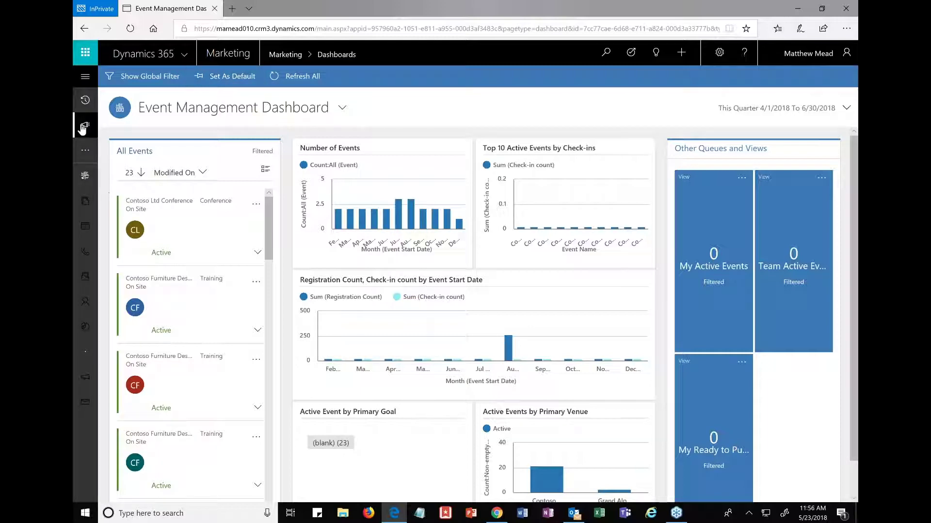
Step: Look into the Email xne (capri) draft, and sort the active marketing emails by creation date, oldest first
click(84, 411)
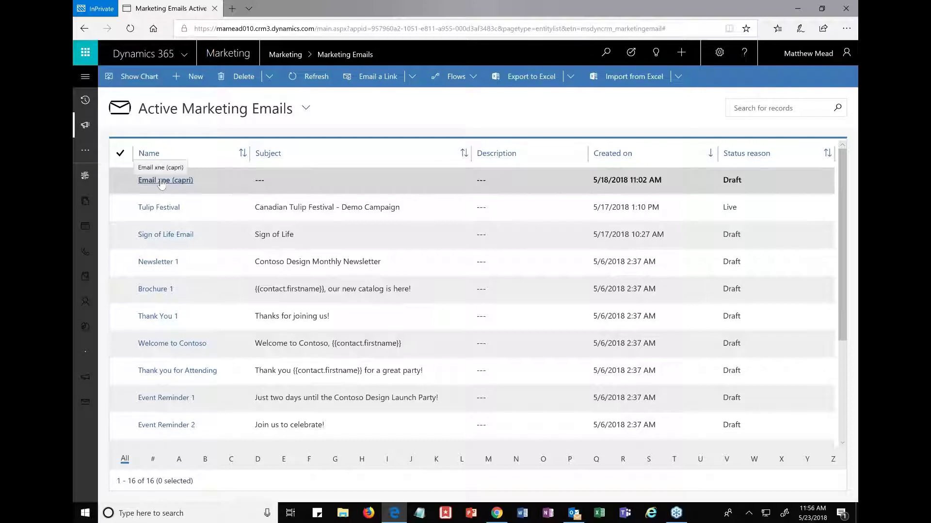
click(161, 181)
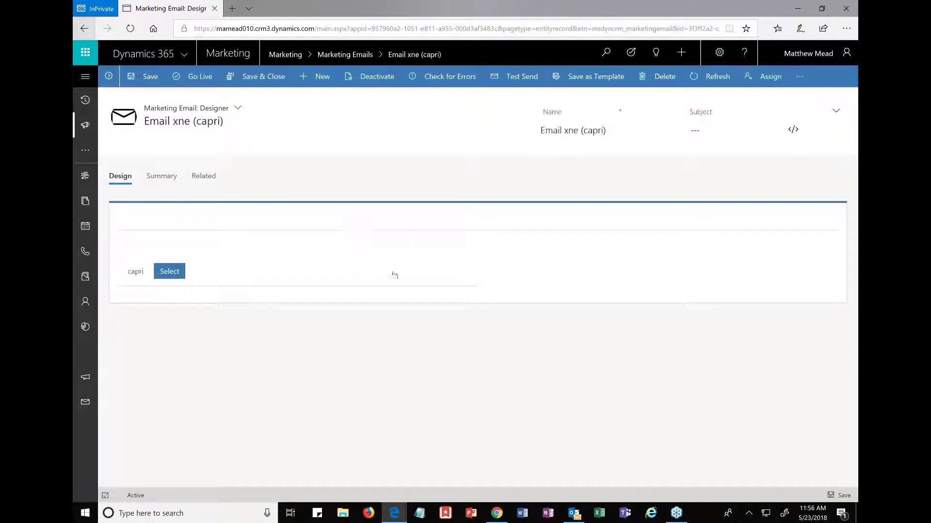
click(86, 31)
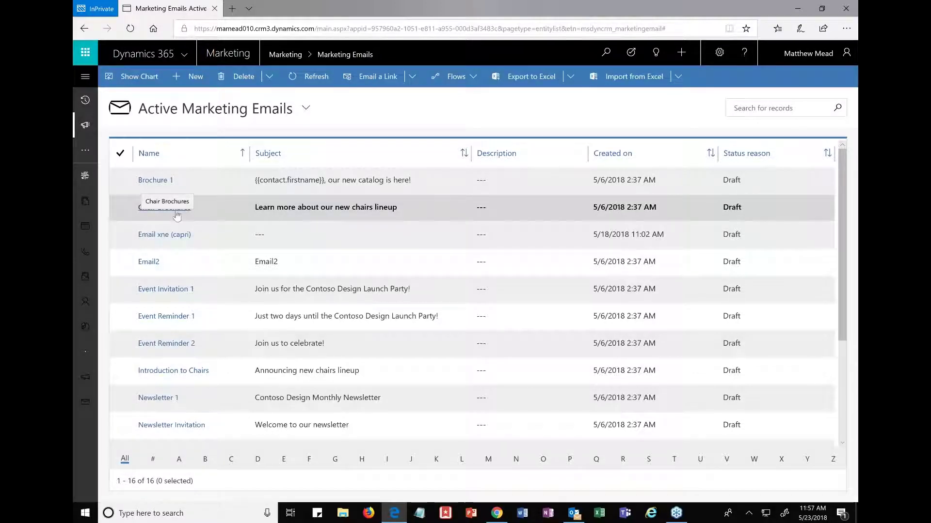
click(655, 161)
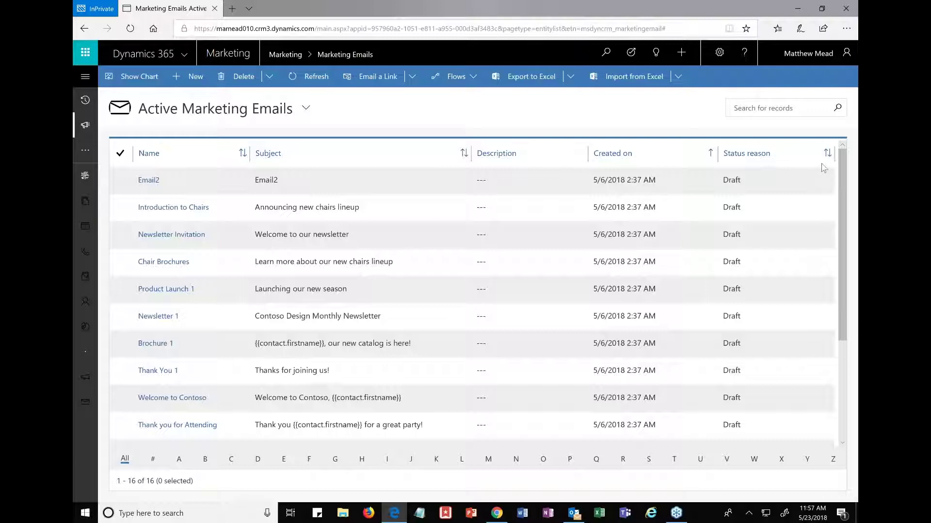
click(798, 7)
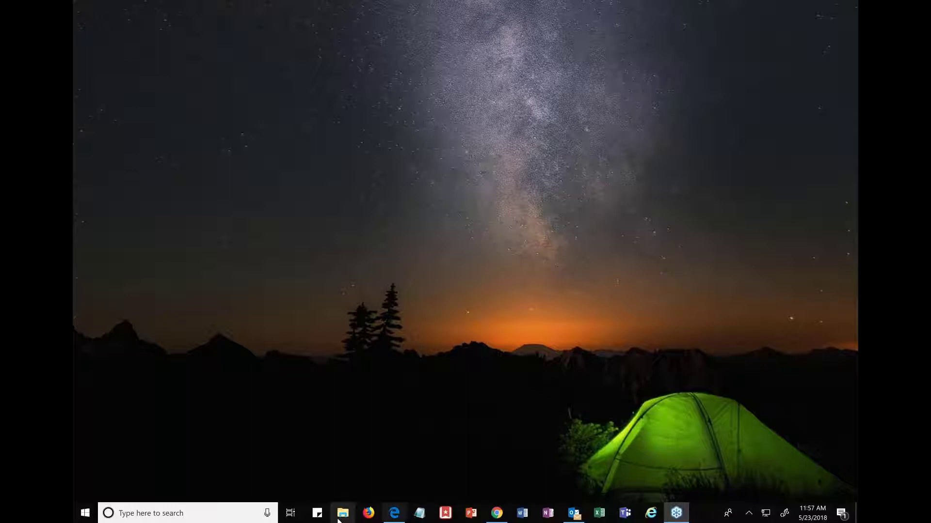
click(391, 515)
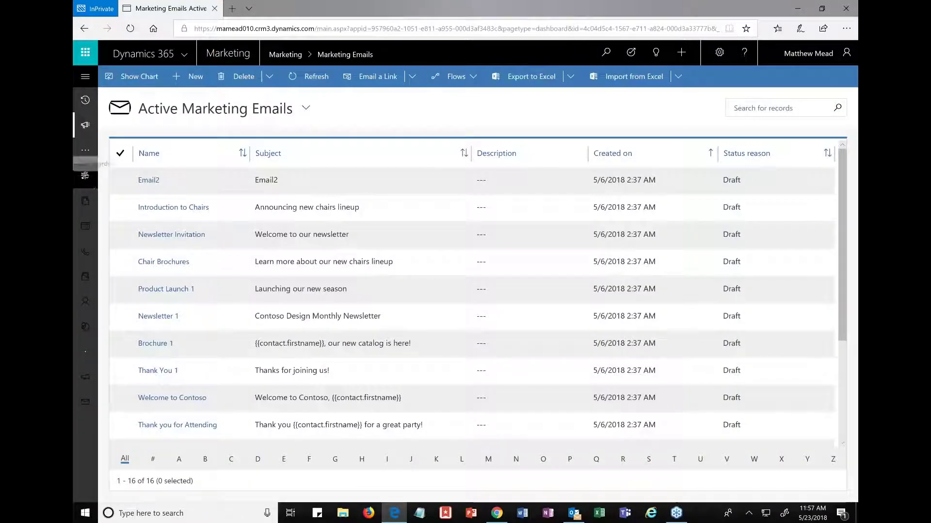